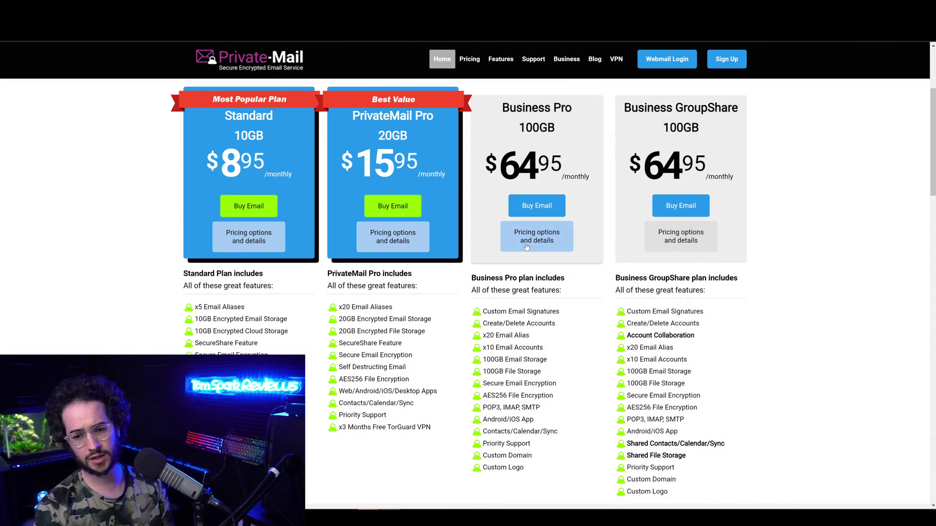
pyautogui.scroll(3, 527, 247)
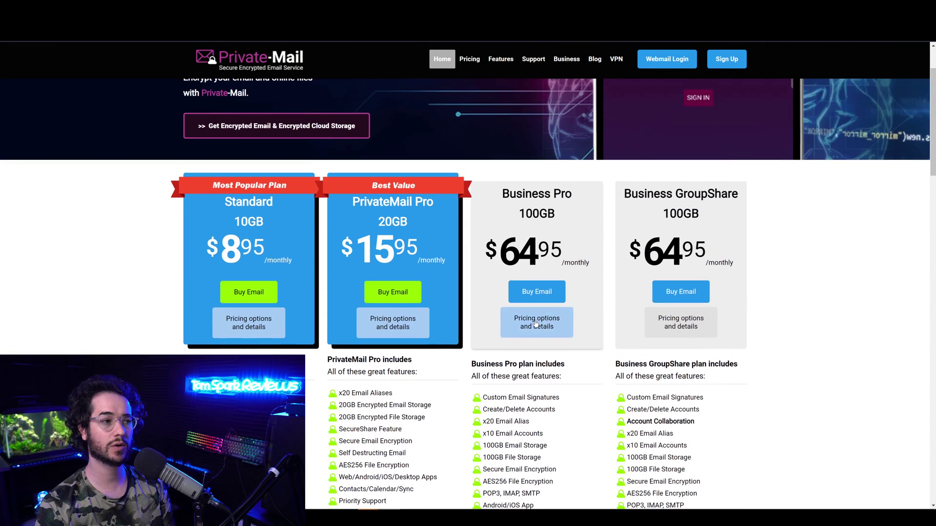
pyautogui.scroll(4, 536, 325)
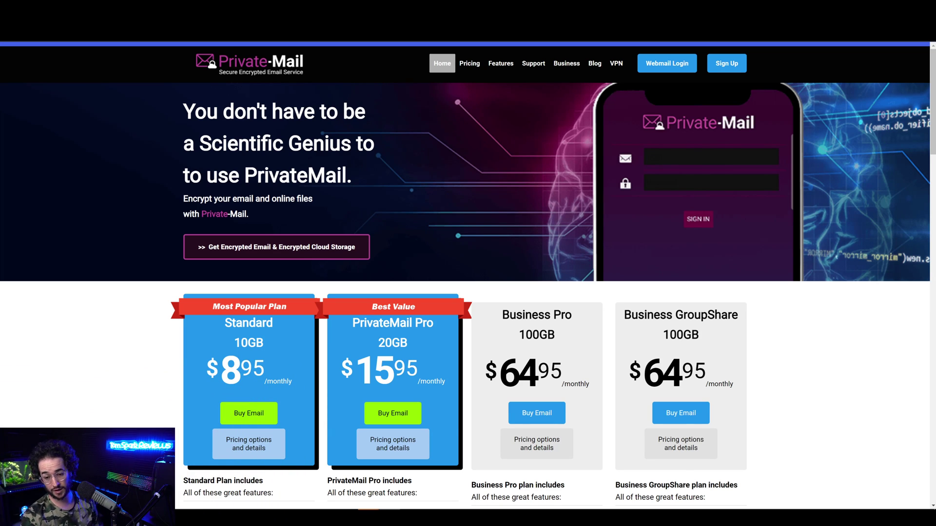
pyautogui.scroll(-3, 501, 235)
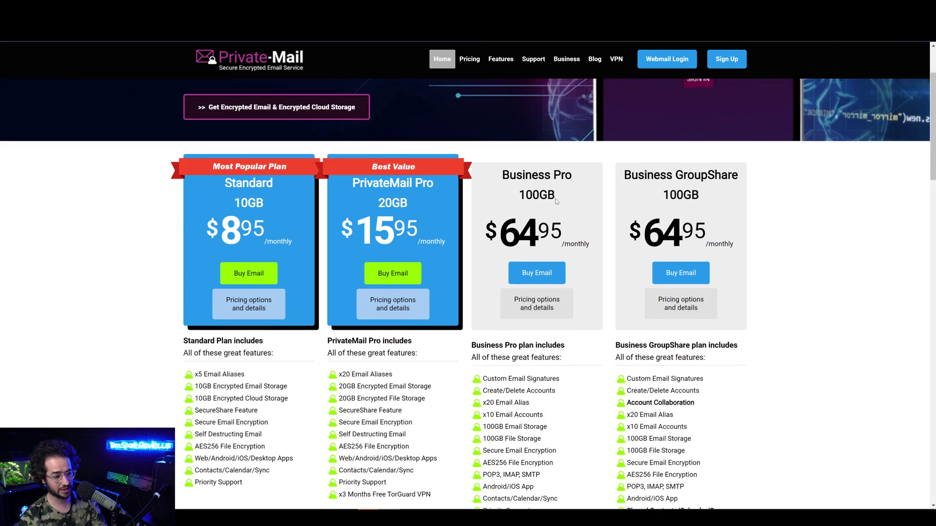
pyautogui.scroll(-2, 555, 198)
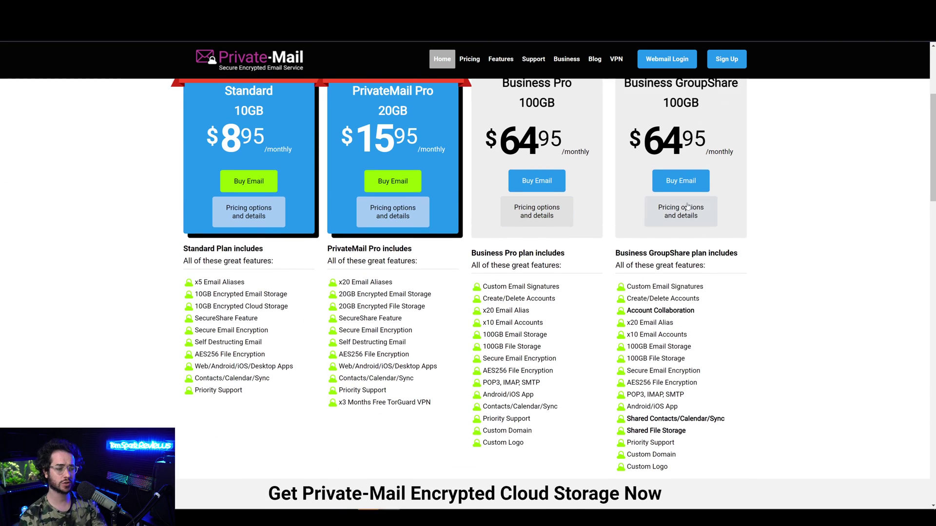
pyautogui.scroll(1, 702, 224)
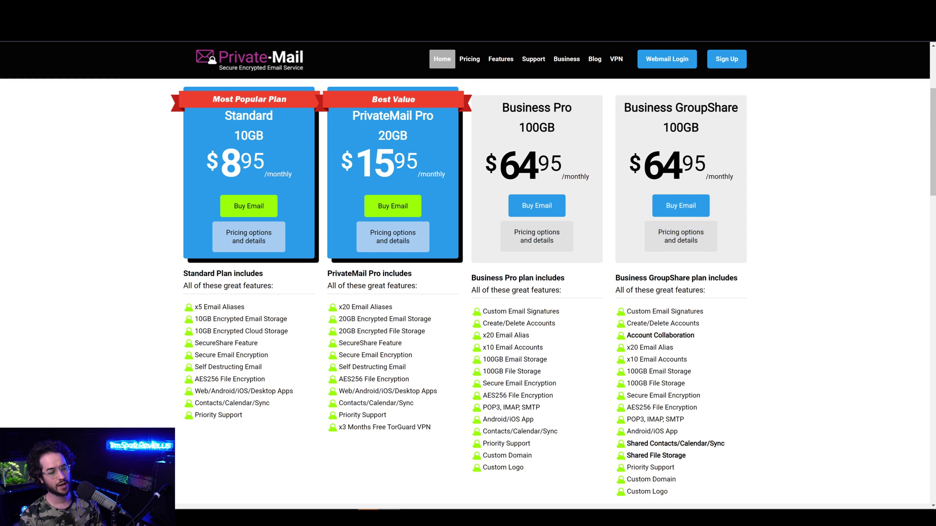
pyautogui.scroll(1, 658, 256)
pyautogui.scroll(-1, 620, 311)
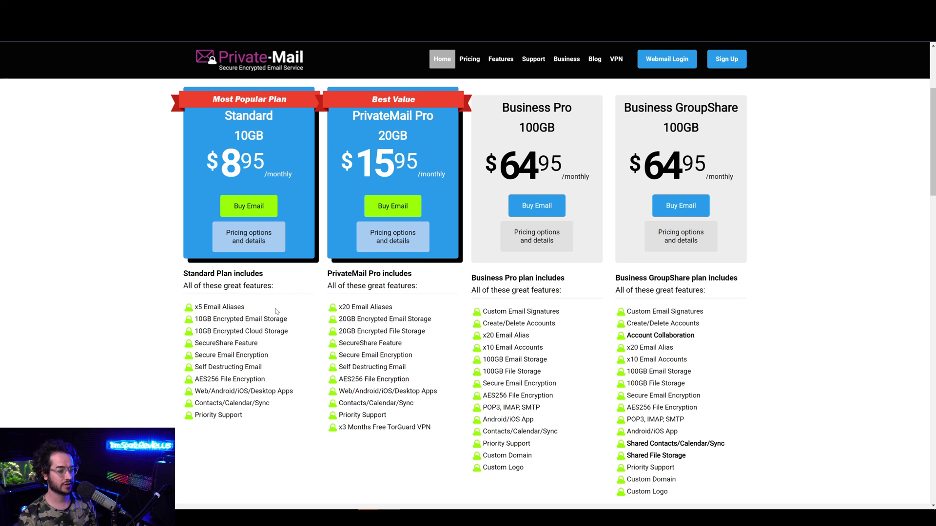
pyautogui.scroll(1, 297, 304)
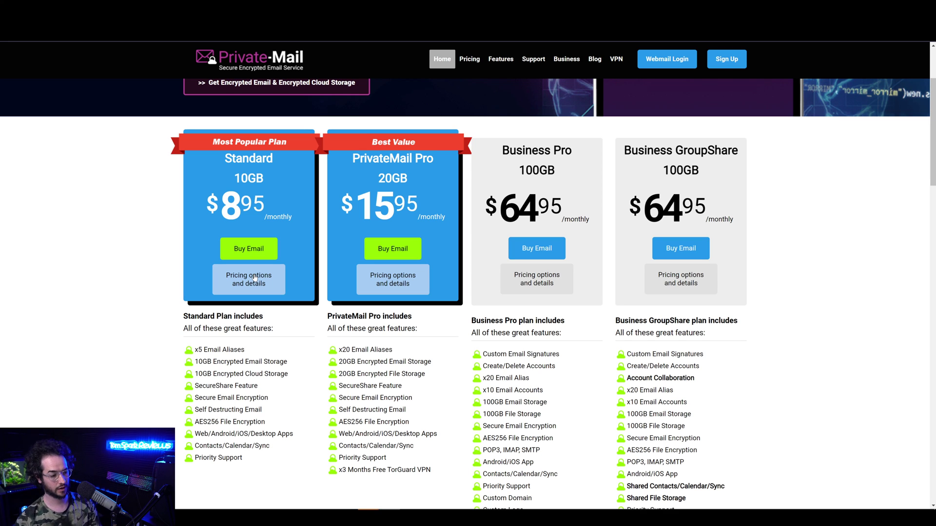
pyautogui.scroll(-1, 563, 299)
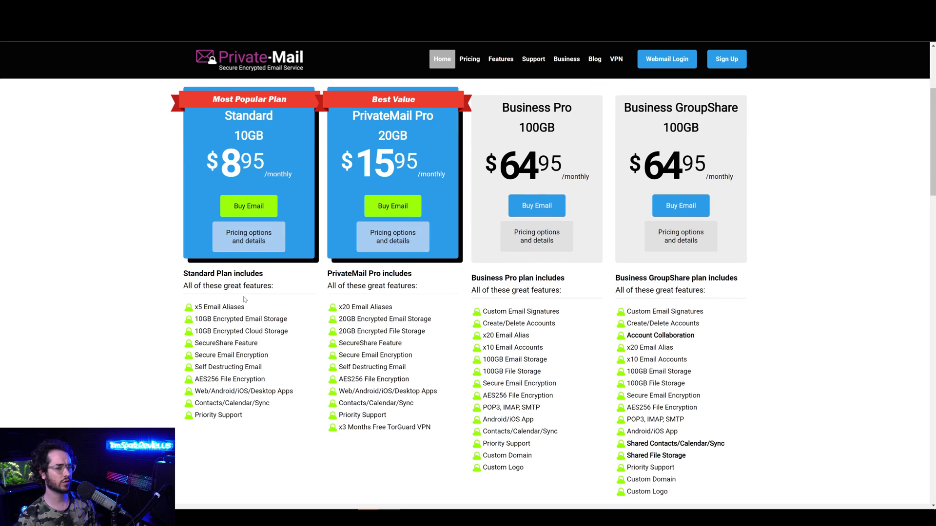
pyautogui.scroll(-1, 624, 222)
pyautogui.scroll(1, 625, 221)
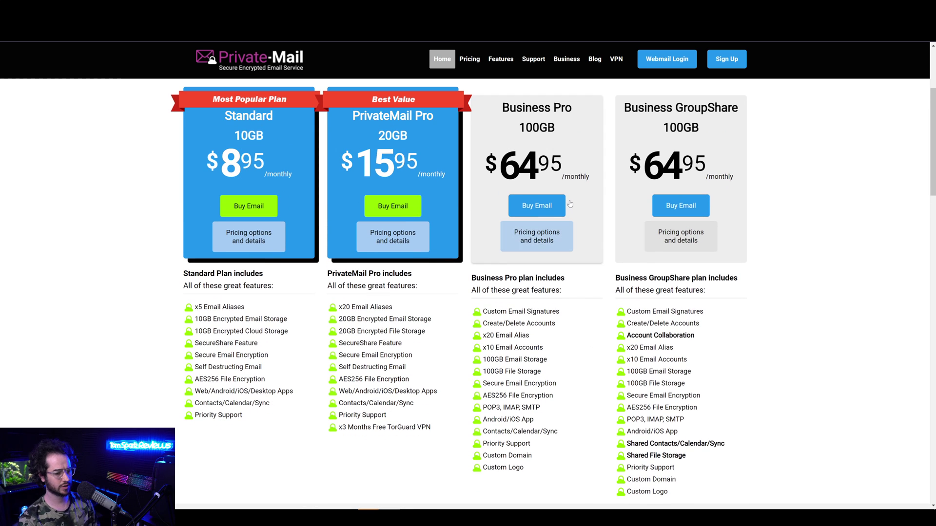
pyautogui.scroll(1, 572, 204)
pyautogui.scroll(-1, 571, 203)
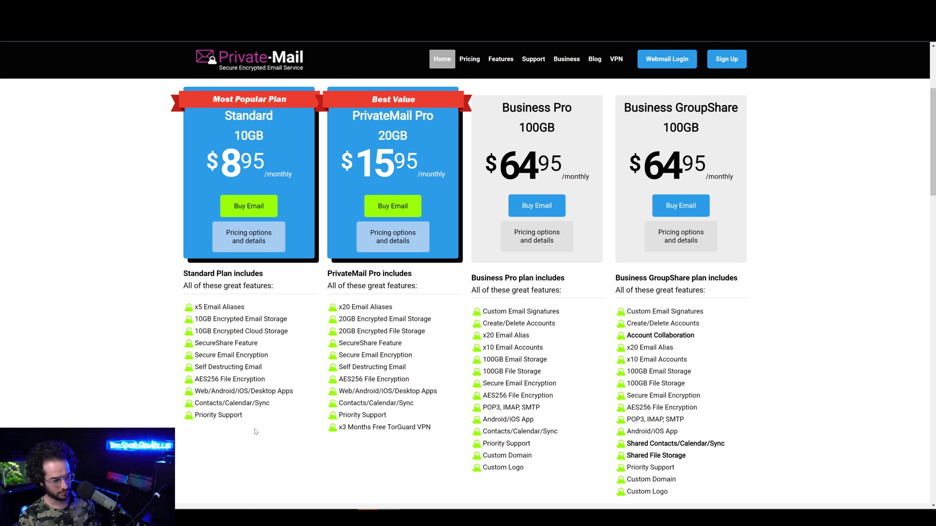
pyautogui.scroll(3, 269, 400)
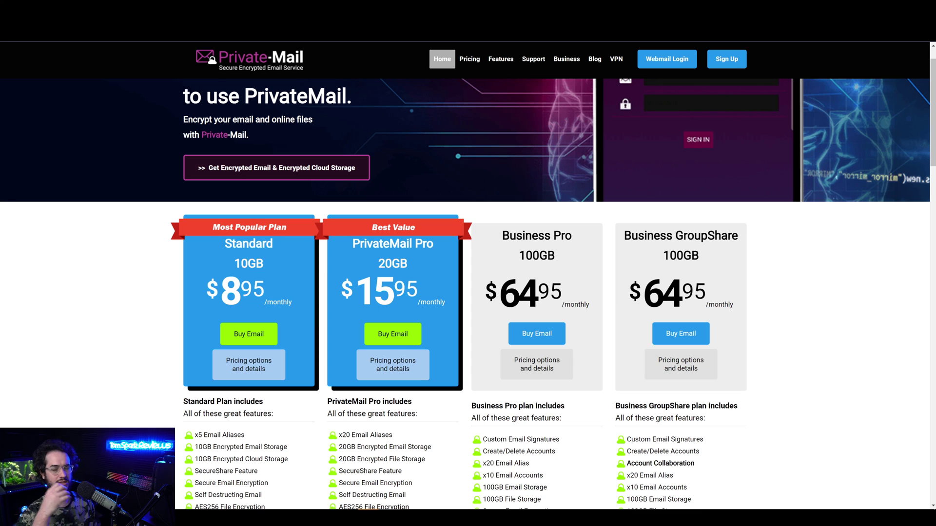
pyautogui.scroll(-1, 375, 360)
pyautogui.scroll(-3, 375, 360)
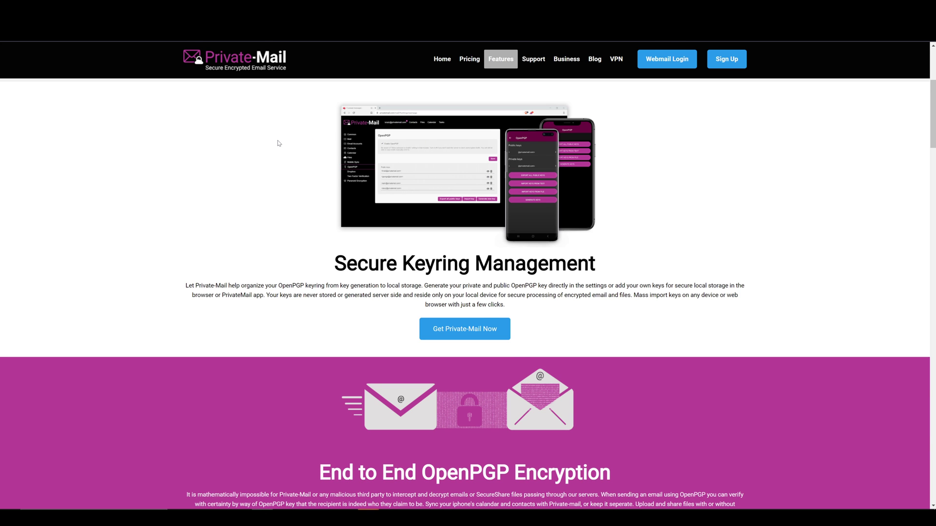
pyautogui.scroll(2, 289, 142)
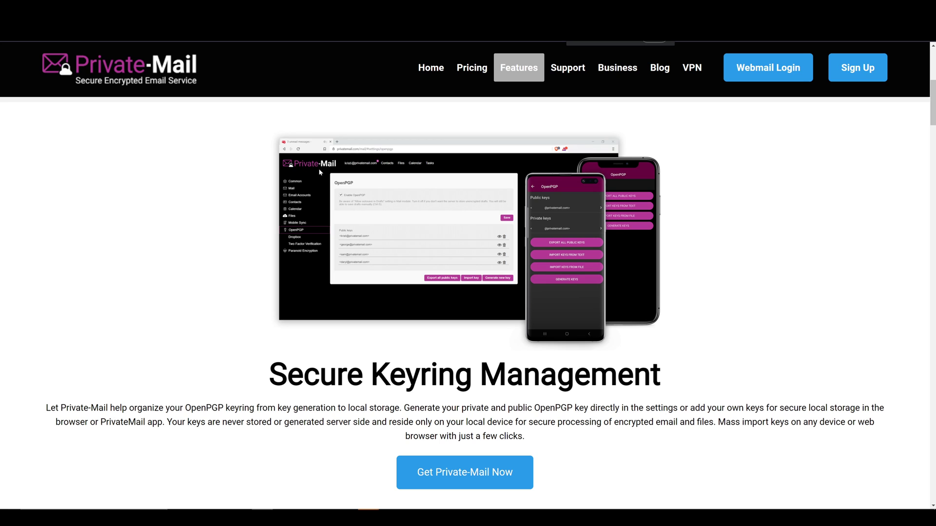
pyautogui.scroll(2, 326, 167)
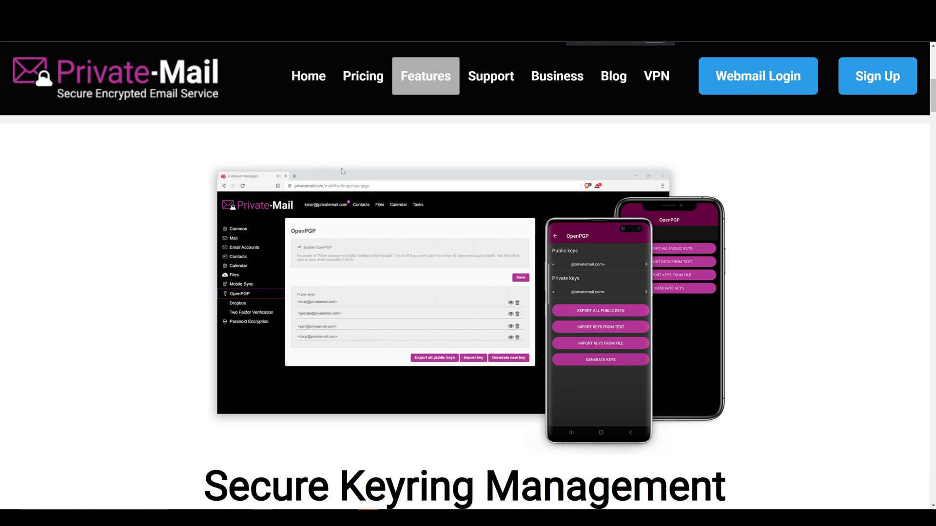
pyautogui.scroll(-1, 341, 168)
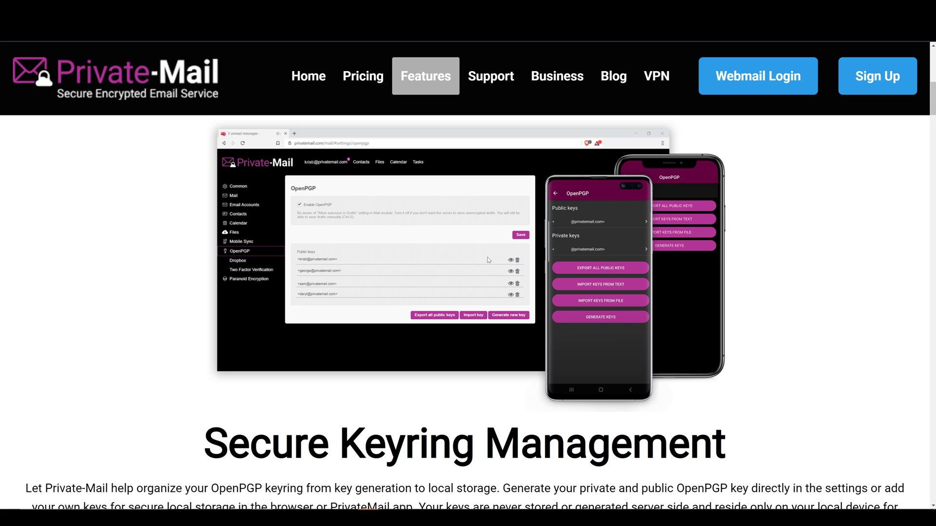
pyautogui.scroll(-3, 487, 257)
pyautogui.scroll(-3, 487, 257)
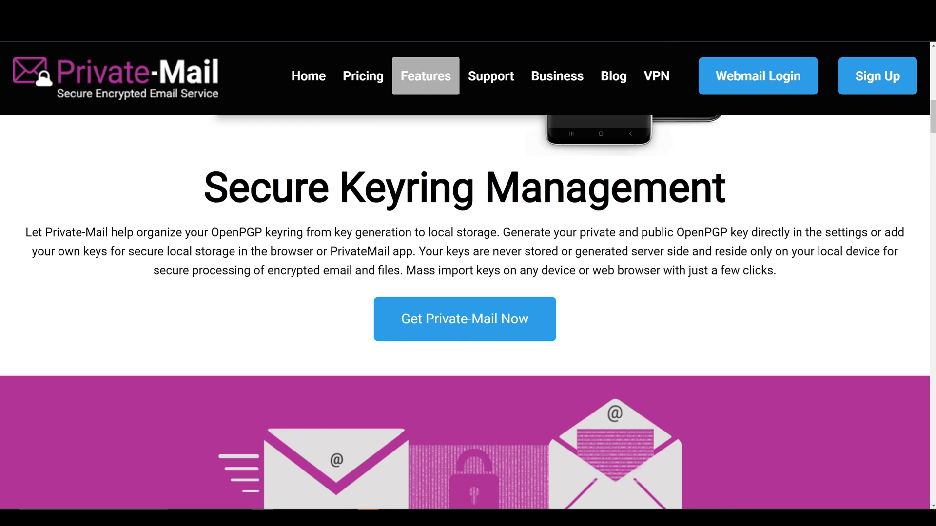
pyautogui.scroll(-1, 439, 248)
pyautogui.scroll(-4, 408, 244)
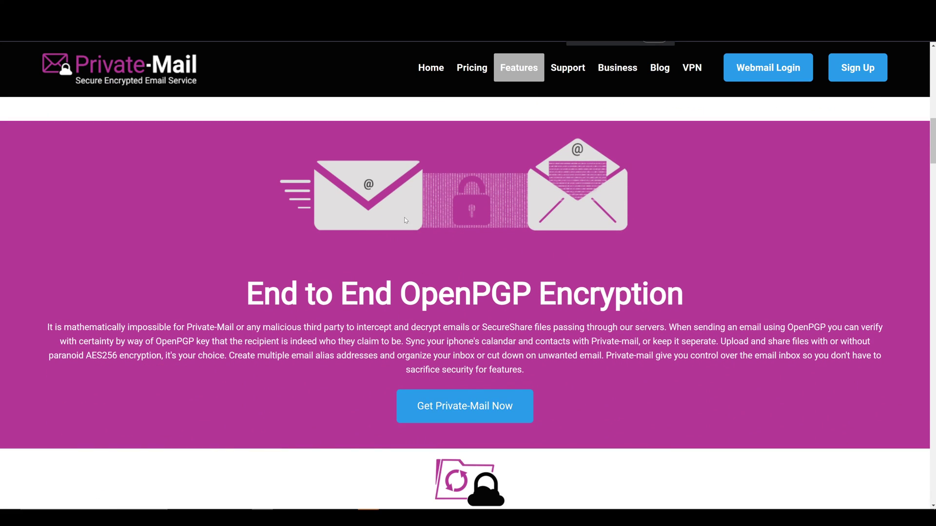
pyautogui.scroll(-2, 407, 227)
pyautogui.scroll(-4, 422, 221)
pyautogui.scroll(-2, 453, 213)
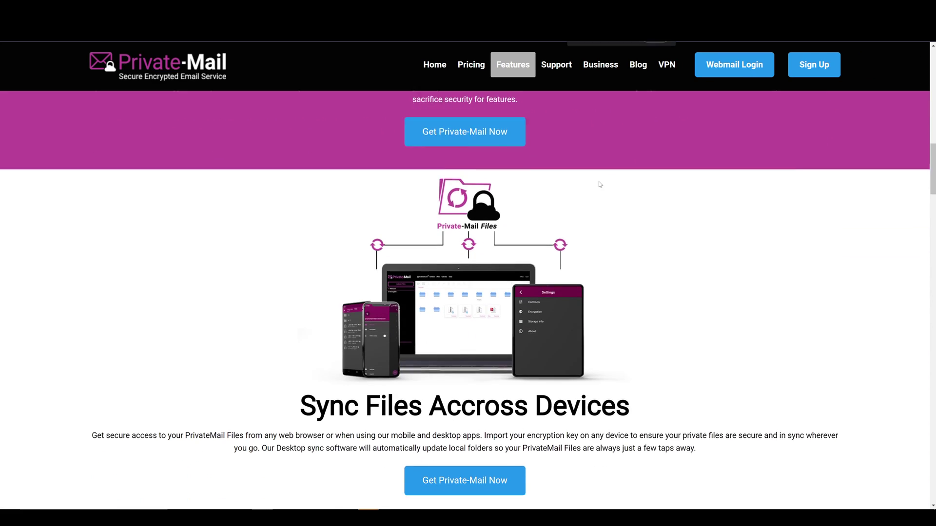
pyautogui.scroll(-3, 489, 198)
pyautogui.scroll(3, 491, 208)
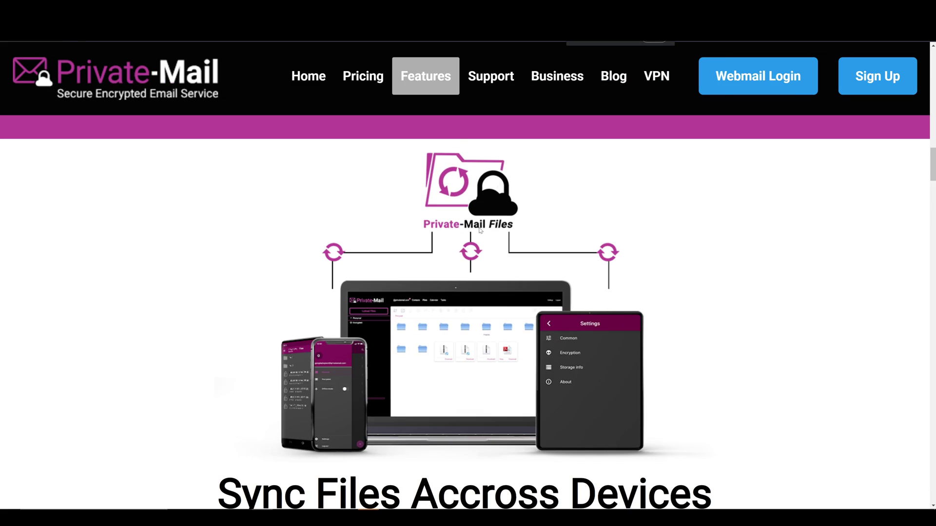
pyautogui.scroll(-1, 480, 232)
pyautogui.scroll(-2, 479, 235)
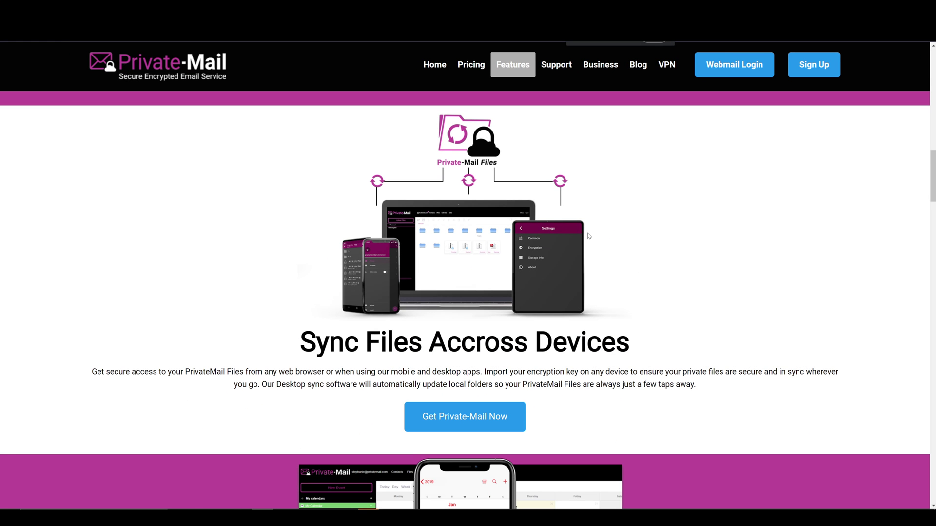
pyautogui.scroll(-2, 555, 245)
pyautogui.scroll(-1, 586, 234)
pyautogui.scroll(-5, 653, 191)
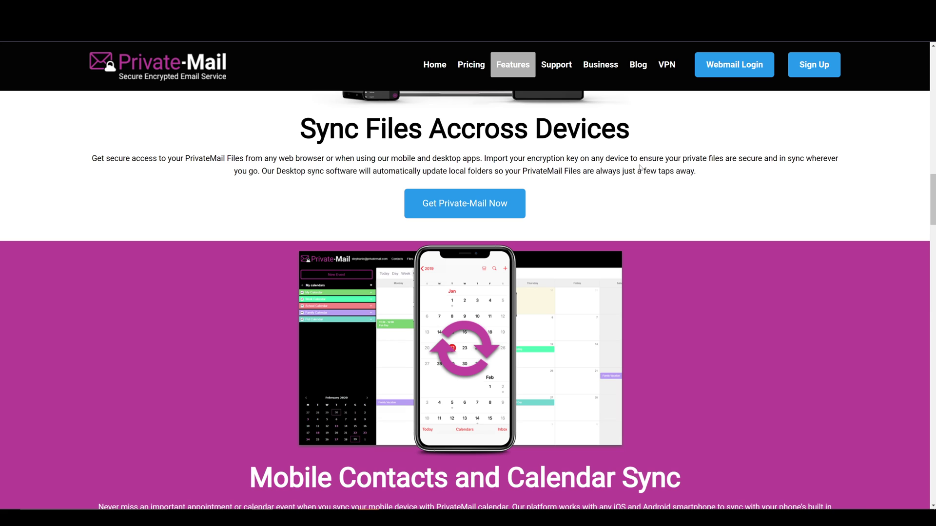
pyautogui.scroll(-3, 640, 179)
pyautogui.scroll(-2, 657, 166)
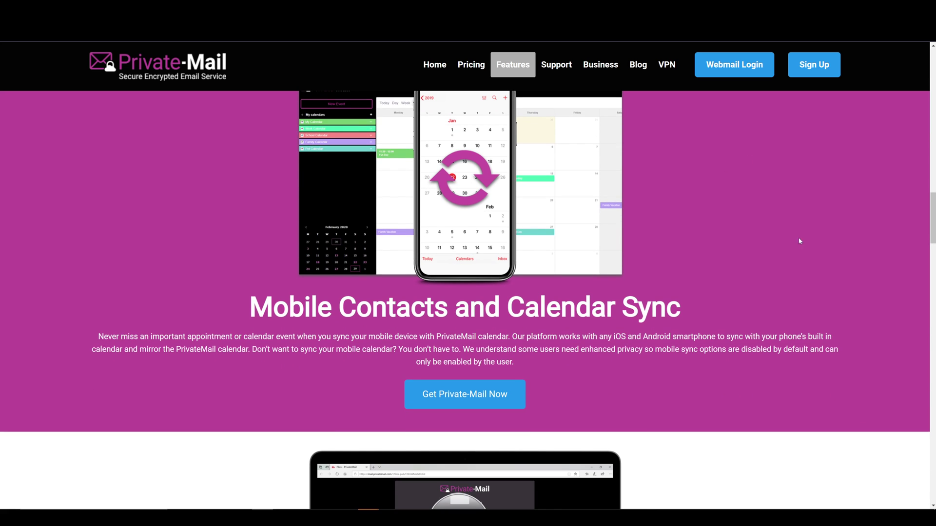
pyautogui.scroll(-3, 802, 244)
pyautogui.scroll(-2, 803, 244)
pyautogui.scroll(-4, 701, 173)
pyautogui.scroll(-4, 701, 172)
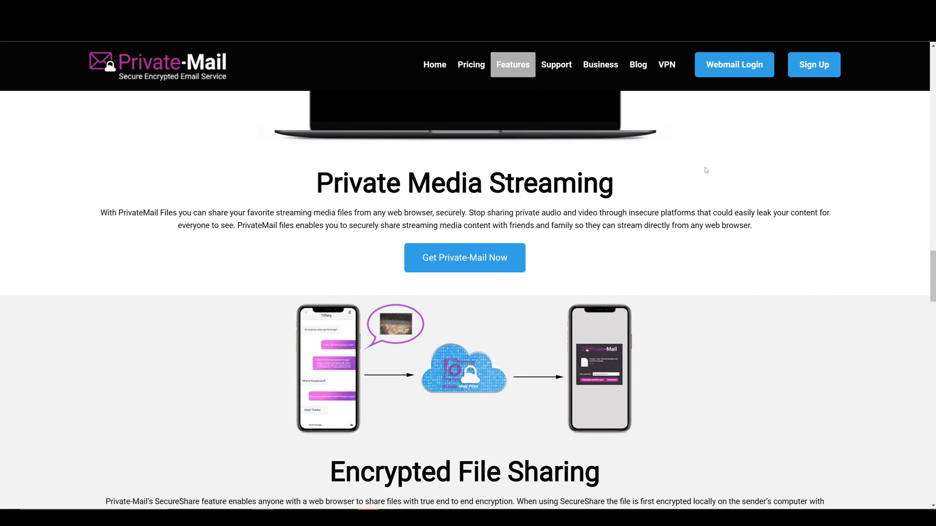
pyautogui.scroll(-4, 700, 172)
pyautogui.scroll(-3, 701, 173)
pyautogui.scroll(-3, 615, 207)
pyautogui.scroll(-4, 614, 207)
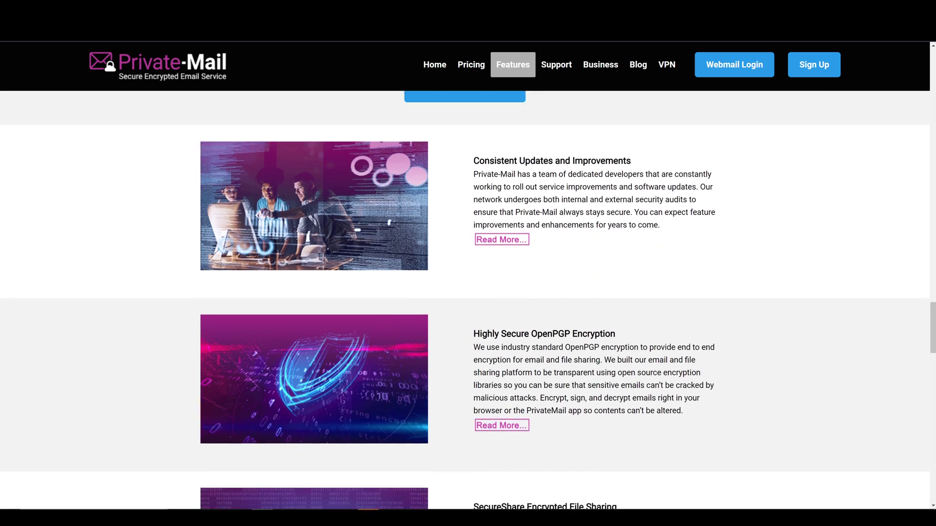
pyautogui.scroll(-3, 646, 201)
pyautogui.scroll(-2, 646, 201)
pyautogui.scroll(-4, 646, 201)
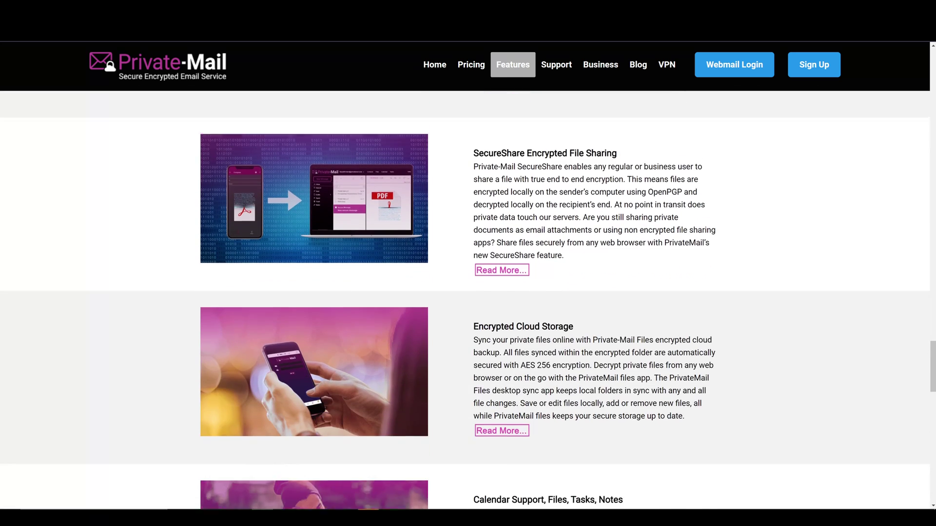
pyautogui.scroll(-3, 647, 201)
pyautogui.scroll(-3, 646, 201)
pyautogui.scroll(-3, 649, 205)
pyautogui.scroll(-4, 649, 206)
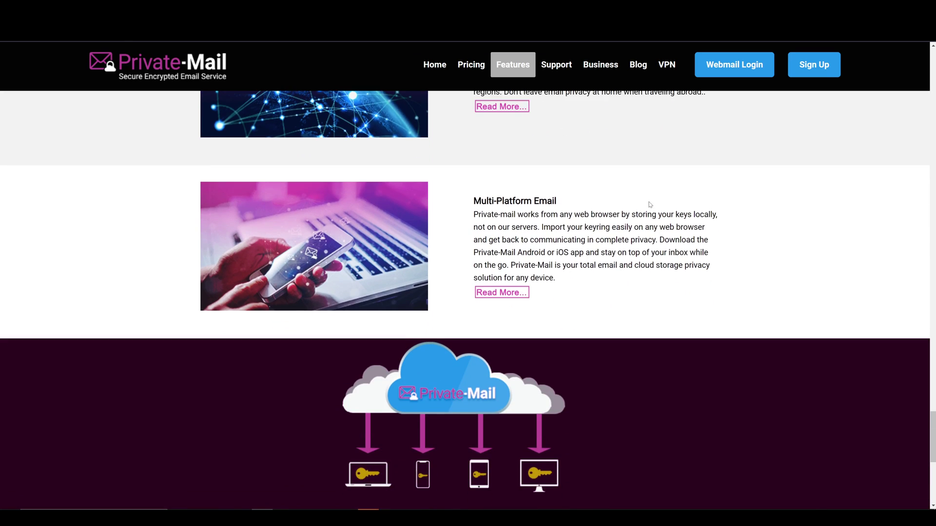
pyautogui.scroll(-4, 654, 198)
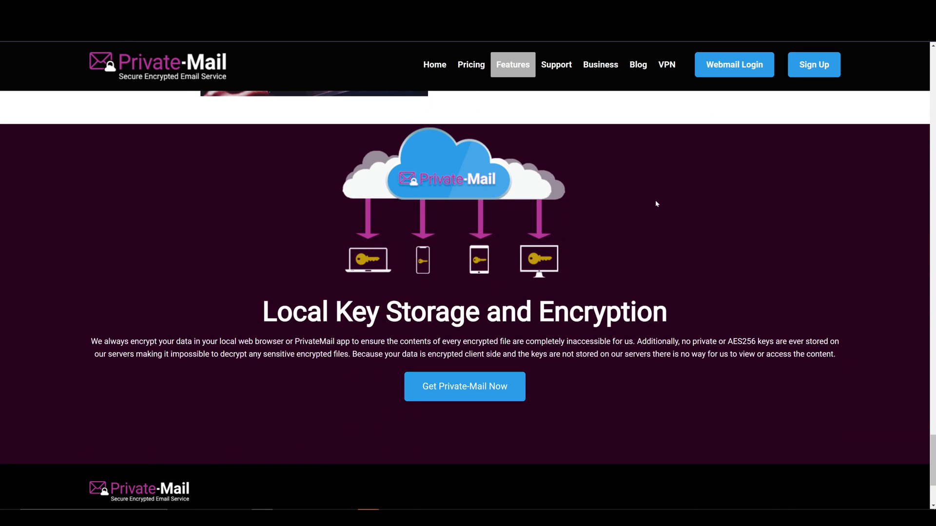
pyautogui.scroll(-1, 655, 200)
pyautogui.scroll(2, 678, 202)
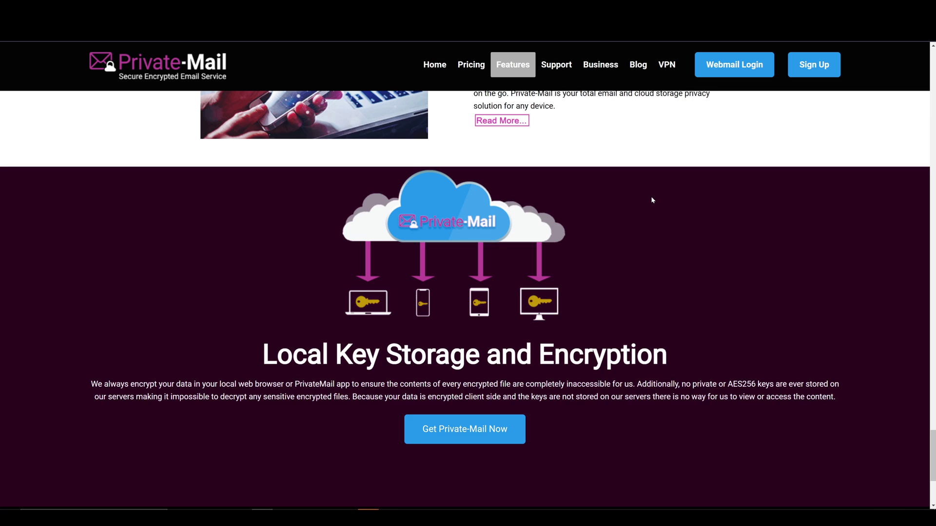
pyautogui.scroll(3, 652, 199)
pyautogui.scroll(2, 680, 199)
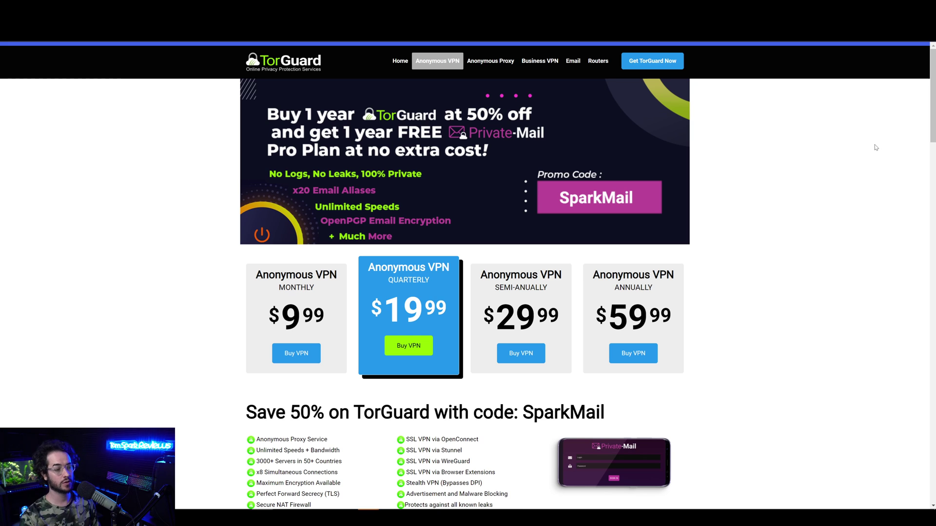
pyautogui.scroll(-3, 625, 149)
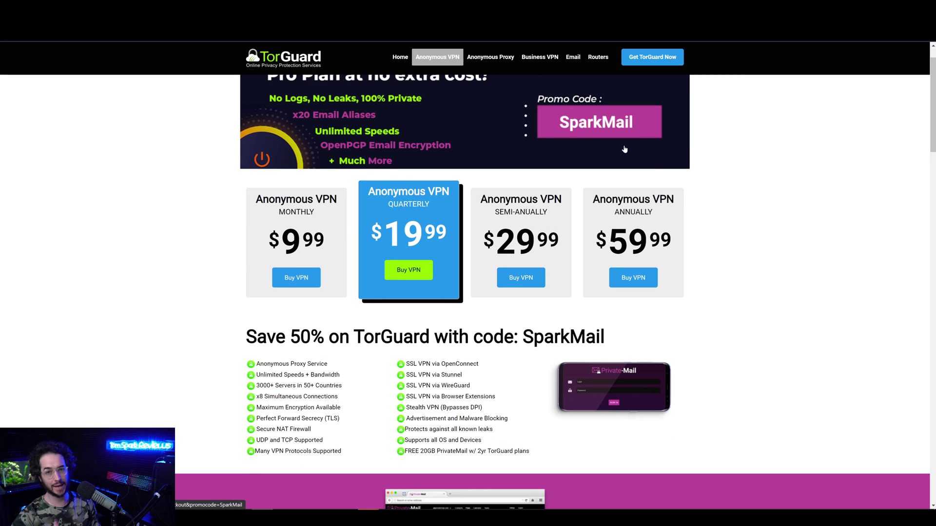
pyautogui.scroll(3, 624, 149)
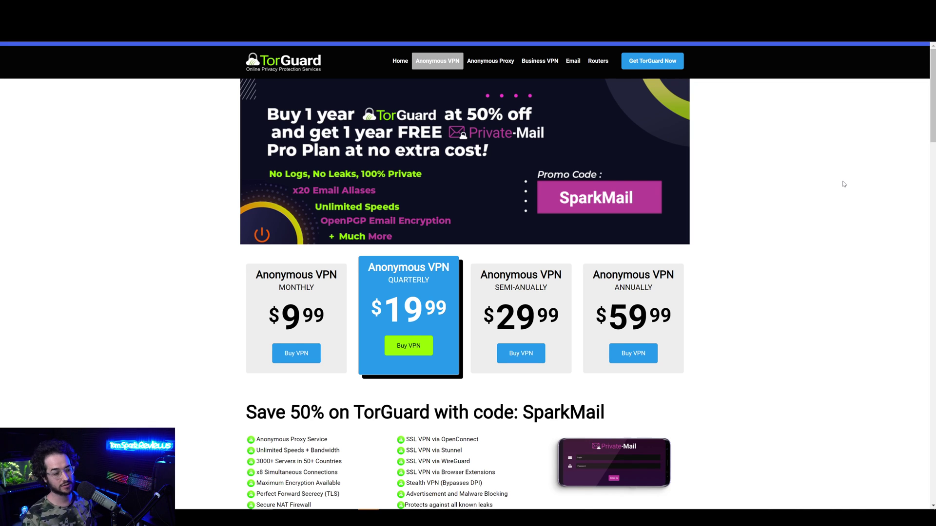
pyautogui.scroll(-2, 843, 184)
pyautogui.scroll(2, 731, 220)
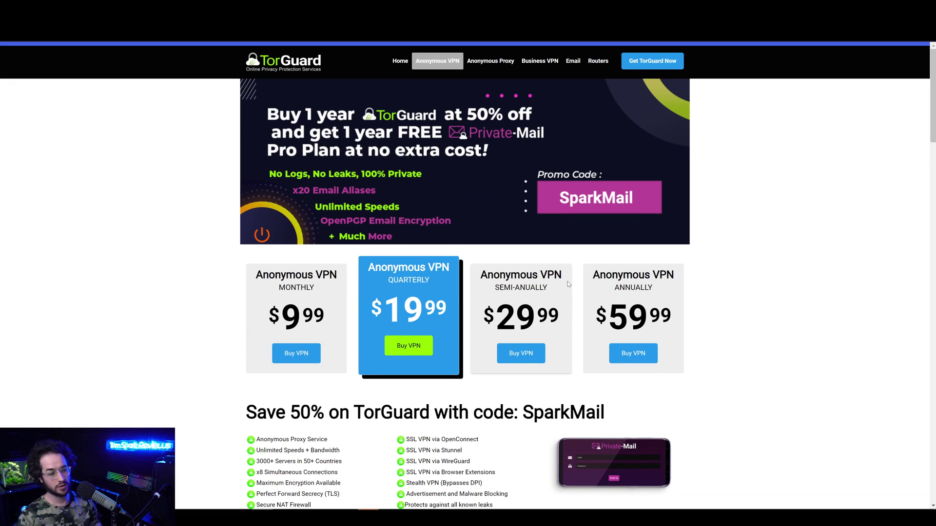